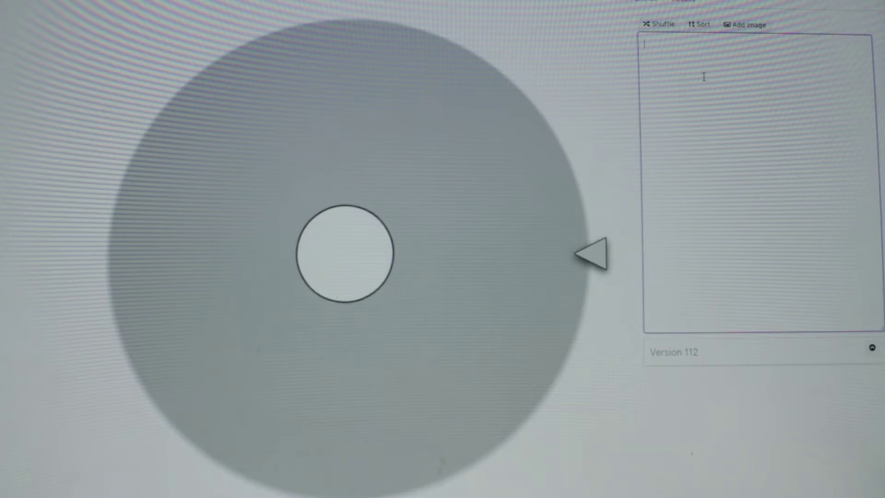
- Paste the 56 giveaway names, sort them alphabetically, then shuffle them twice
key(ctrl+v)
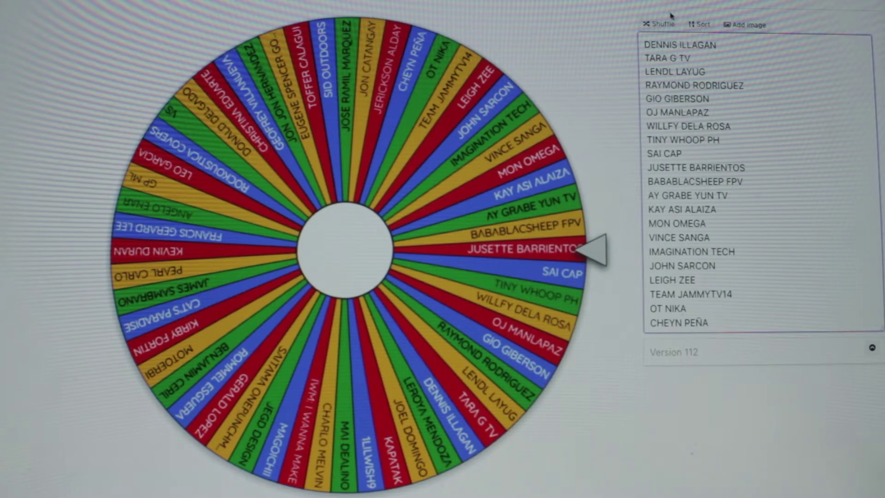
click(705, 27)
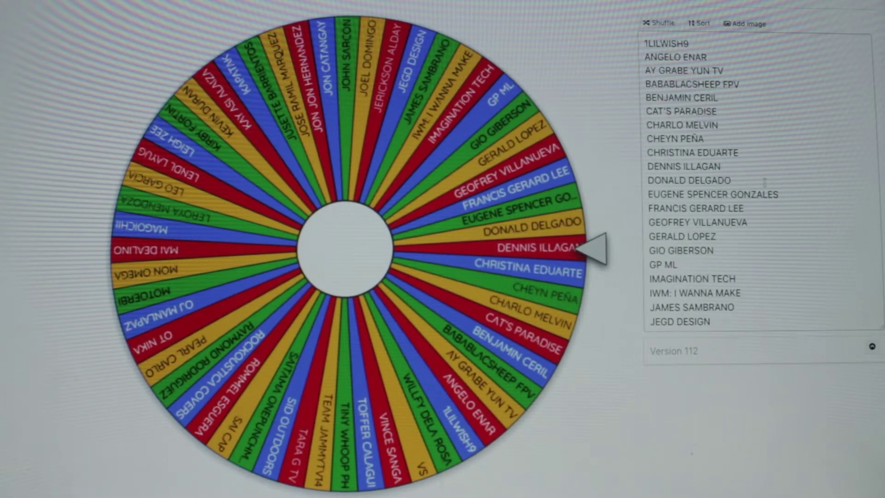
scroll(731, 151, down, 1)
scroll(732, 151, down, 2)
scroll(731, 150, down, 3)
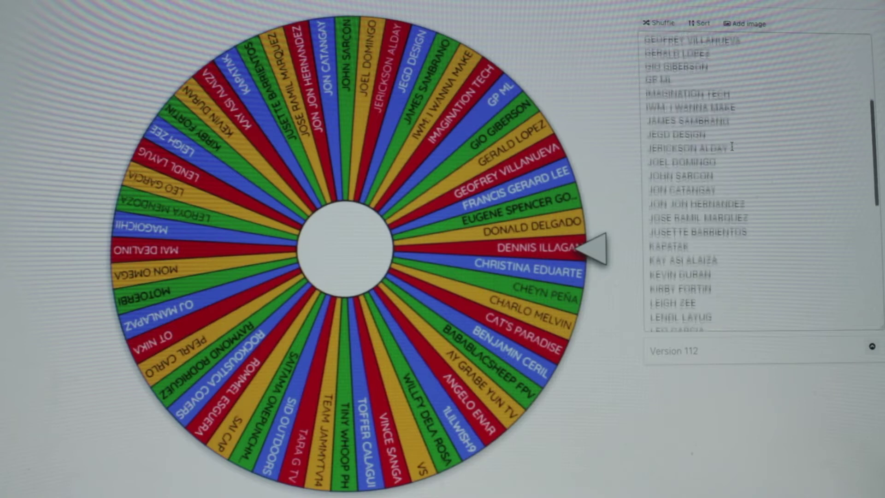
scroll(731, 147, down, 1)
scroll(731, 147, down, 2)
scroll(732, 147, down, 1)
scroll(731, 146, down, 1)
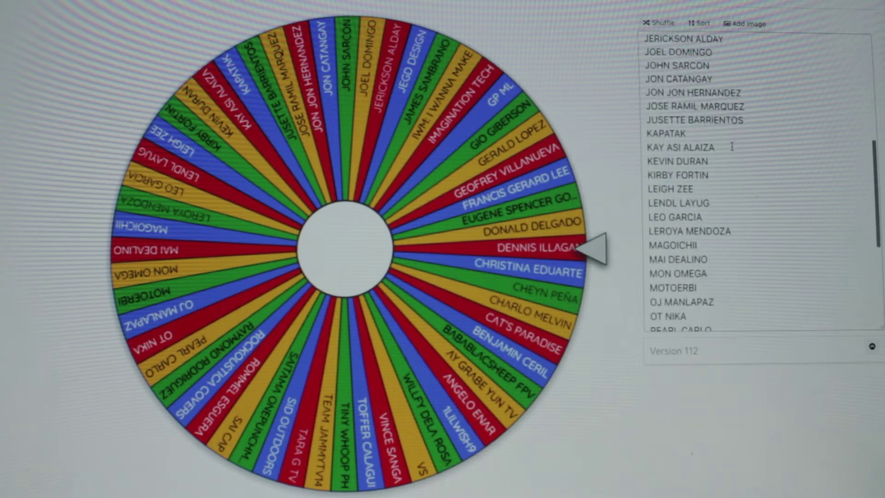
scroll(731, 146, down, 1)
scroll(731, 147, down, 1)
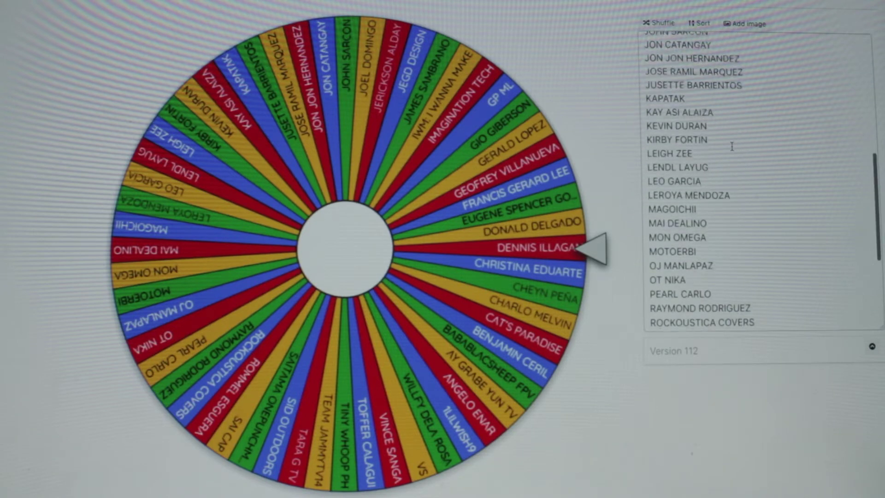
scroll(731, 147, down, 1)
scroll(732, 146, down, 1)
scroll(732, 145, down, 2)
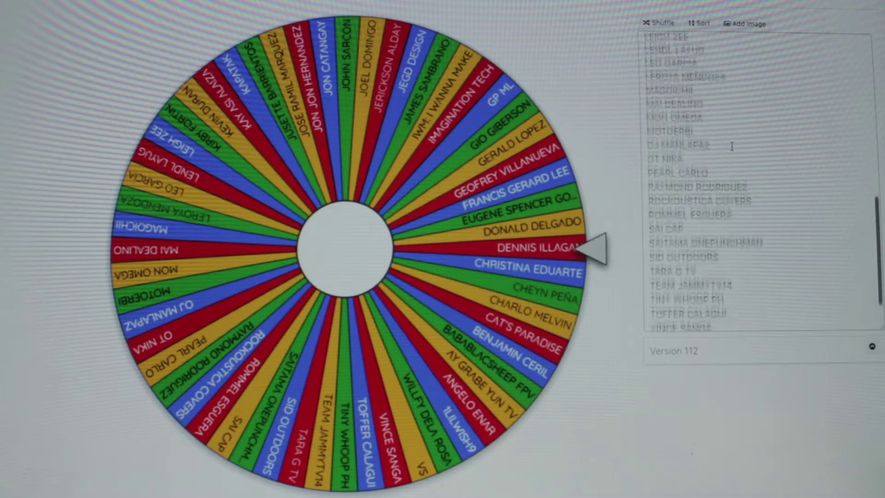
scroll(731, 145, down, 2)
scroll(731, 147, up, 5)
scroll(731, 146, up, 15)
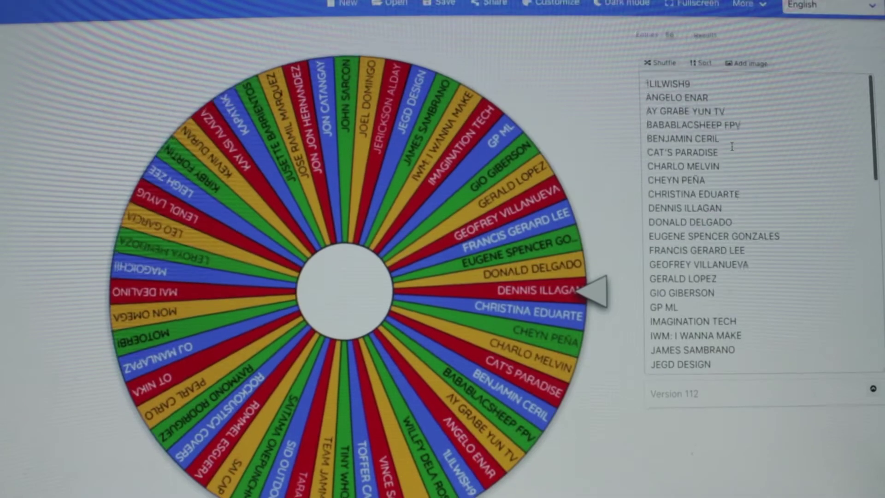
click(671, 59)
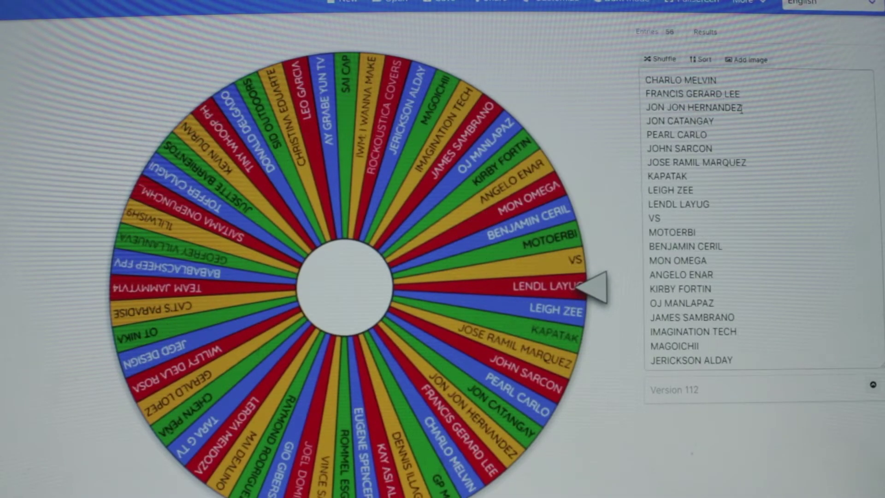
scroll(741, 109, down, 2)
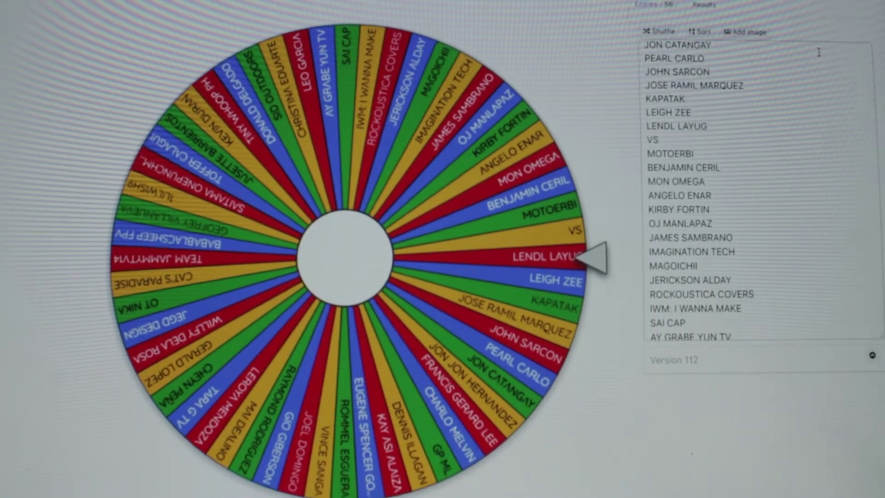
scroll(819, 57, down, 1)
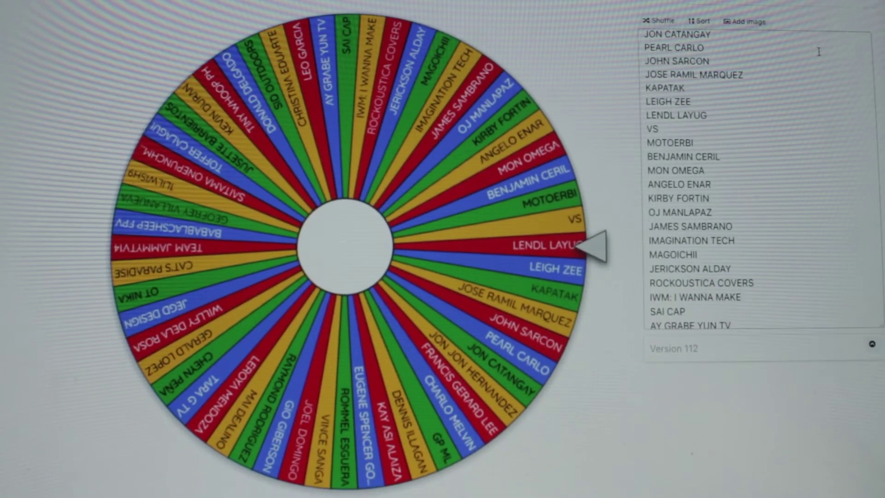
click(664, 21)
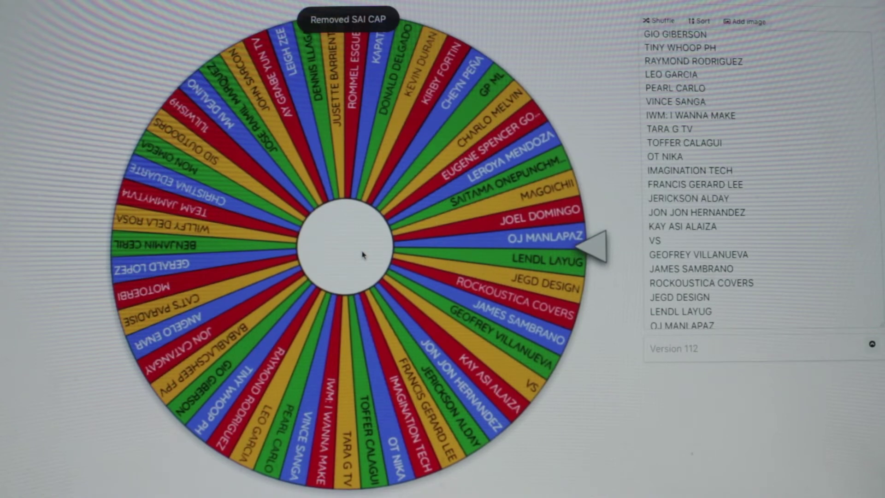
- Spin the wheel to draw the second winner, KAPATAK
click(363, 255)
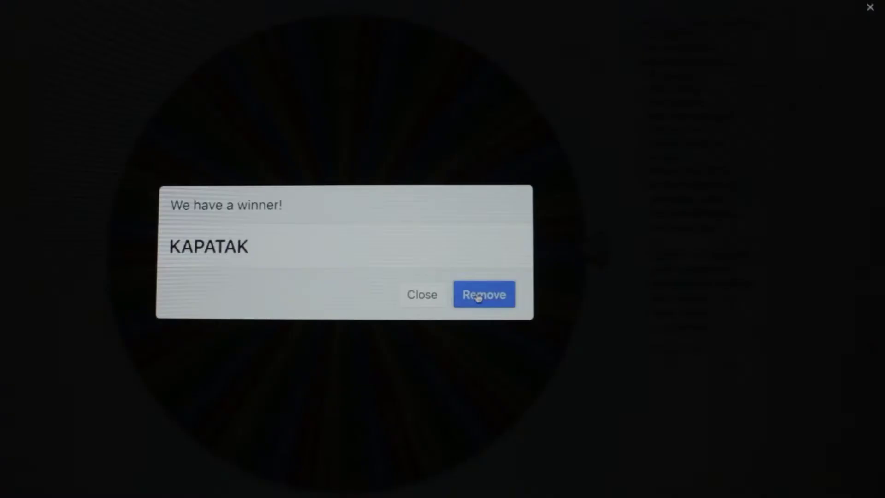
click(698, 270)
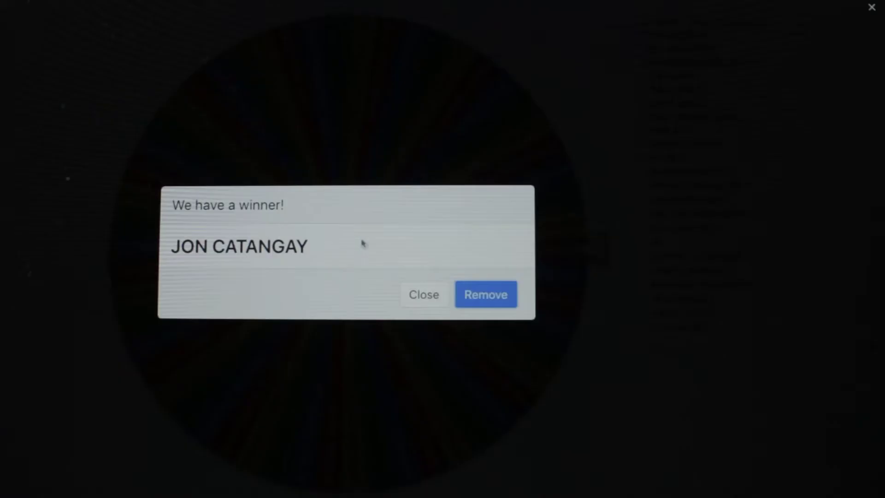
click(472, 295)
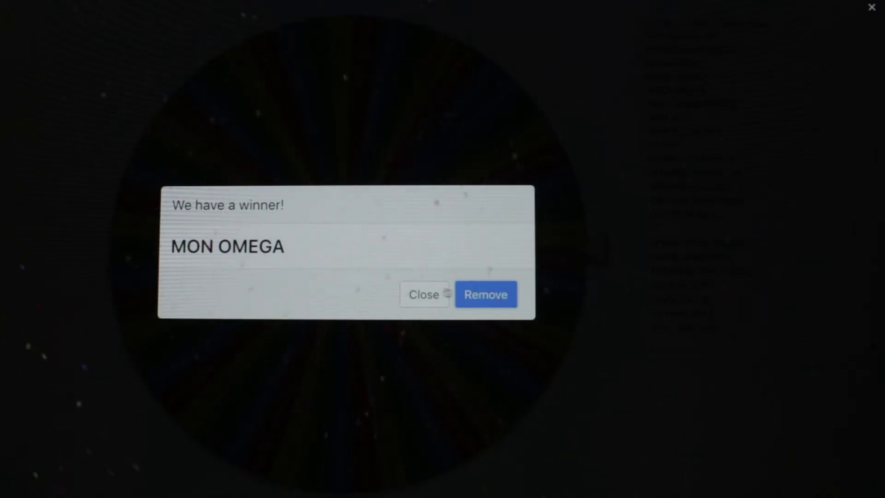
click(481, 296)
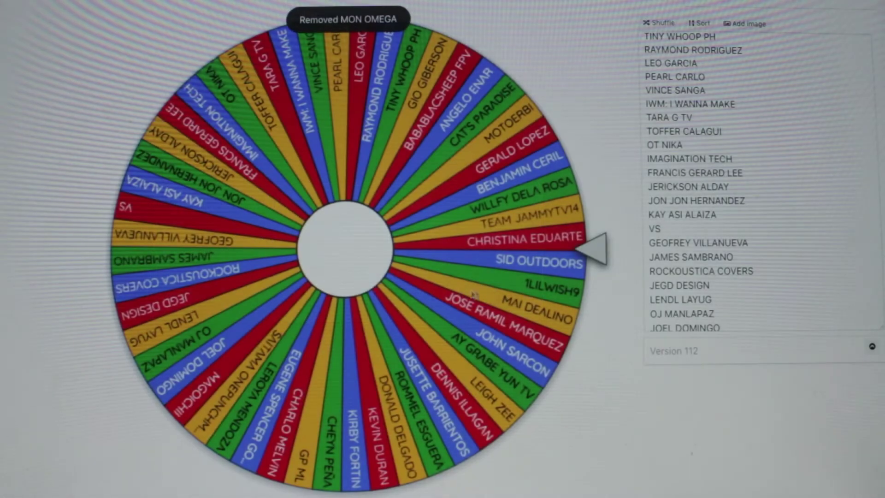
click(355, 263)
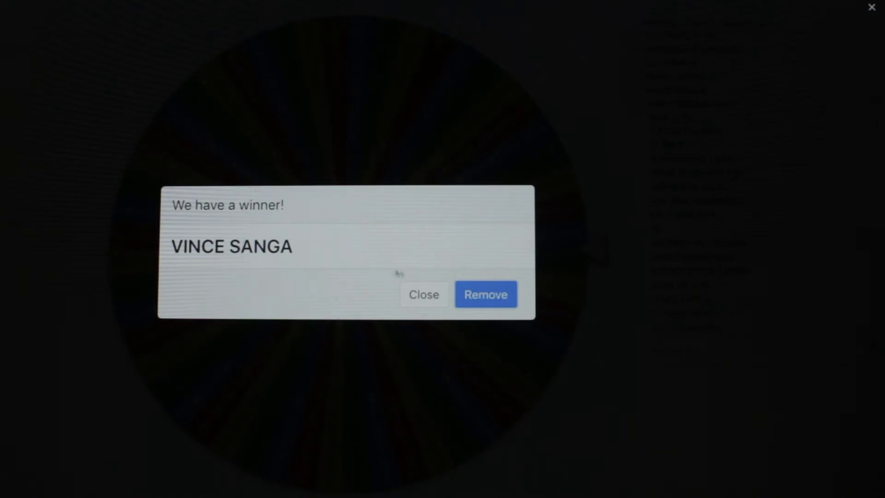
click(487, 294)
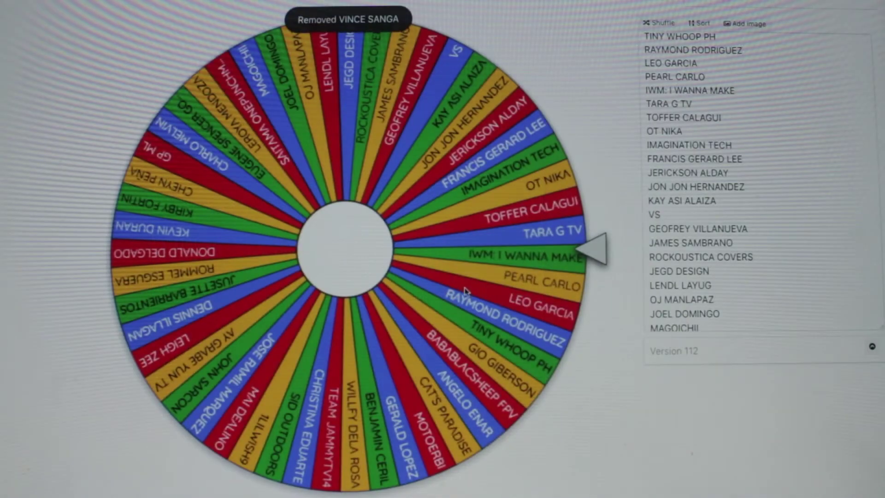
click(346, 242)
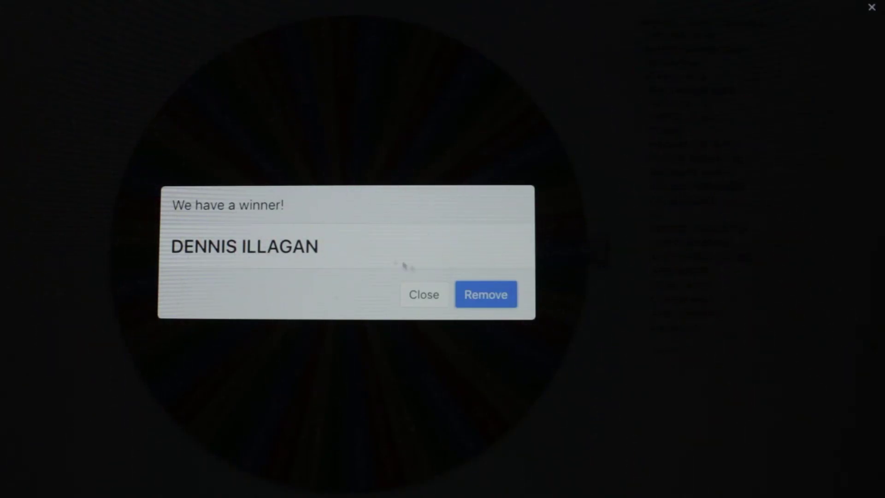
click(467, 296)
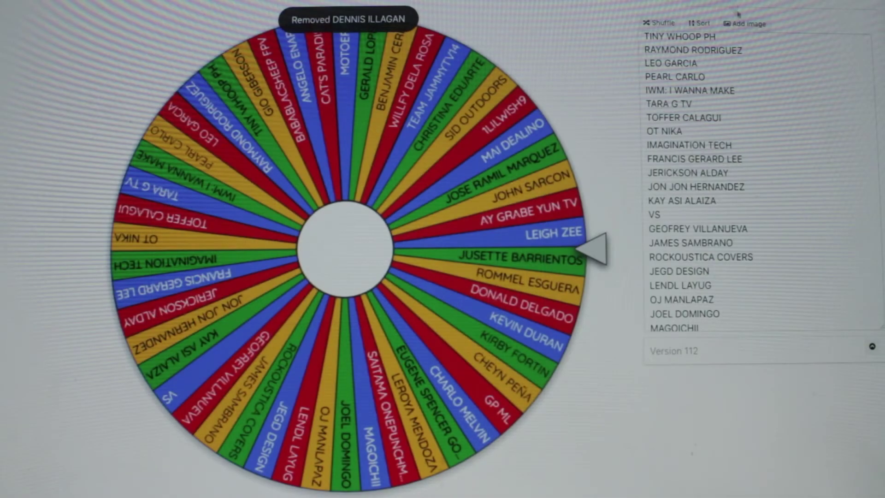
click(719, 3)
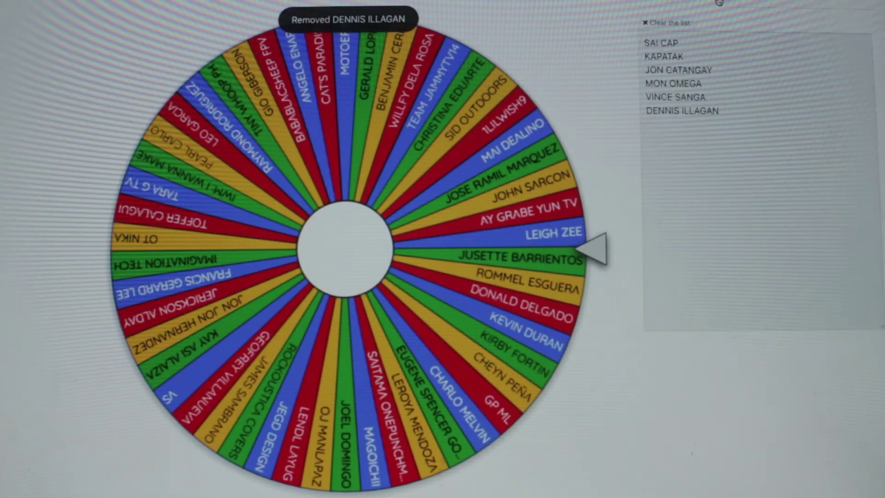